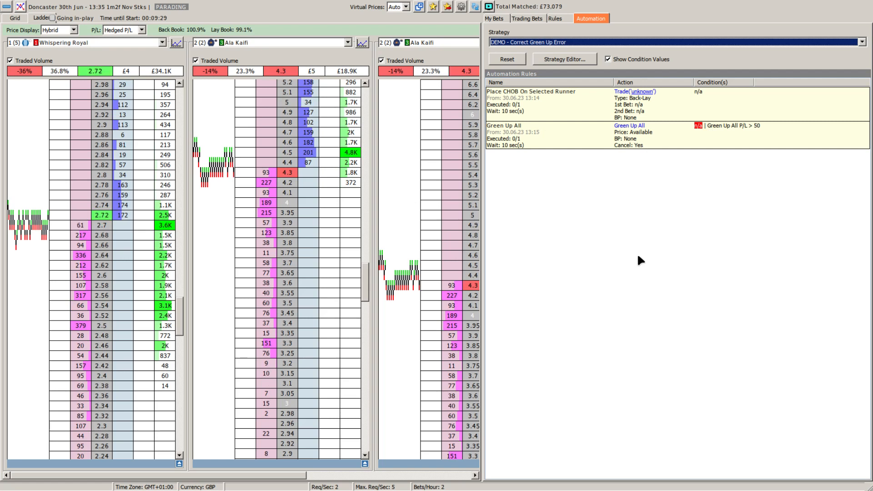
Choose Ala Kaifi as the runner for the trade in the Place CHOB On Selected Runner rule
click(641, 94)
click(653, 133)
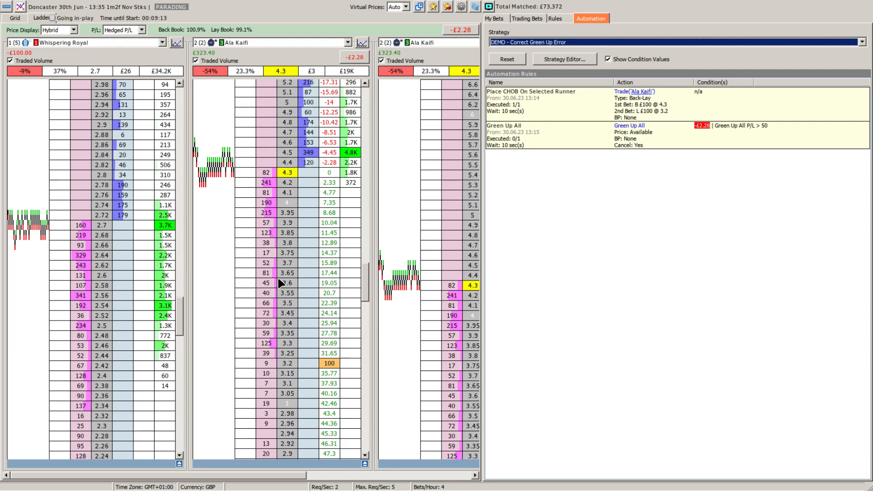
scroll(284, 282, down, 2)
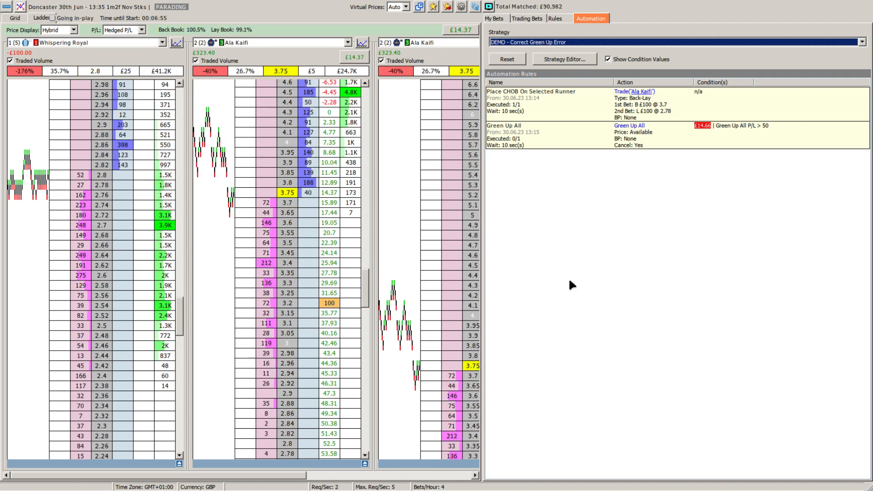
Add a Market Bet Count condition to the Green Up All rule of the DEMO - Correct Green Up Error strategy
click(567, 63)
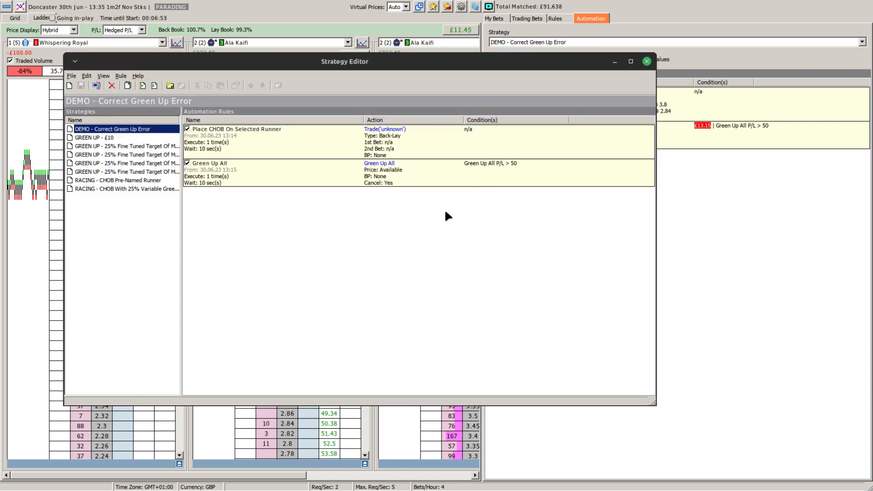
right_click(269, 171)
click(294, 232)
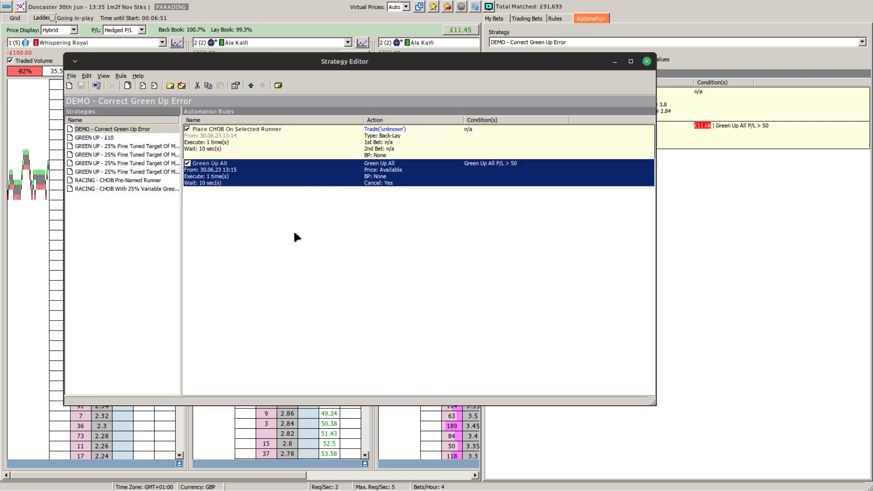
click(336, 132)
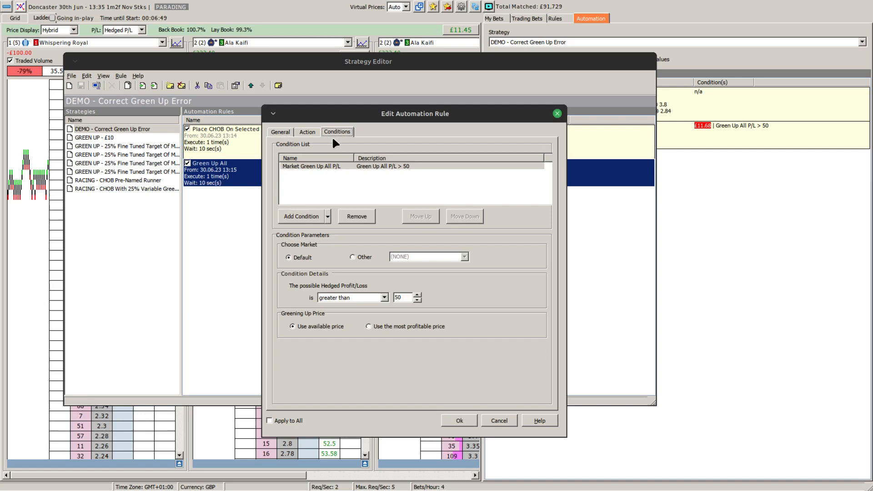
click(327, 216)
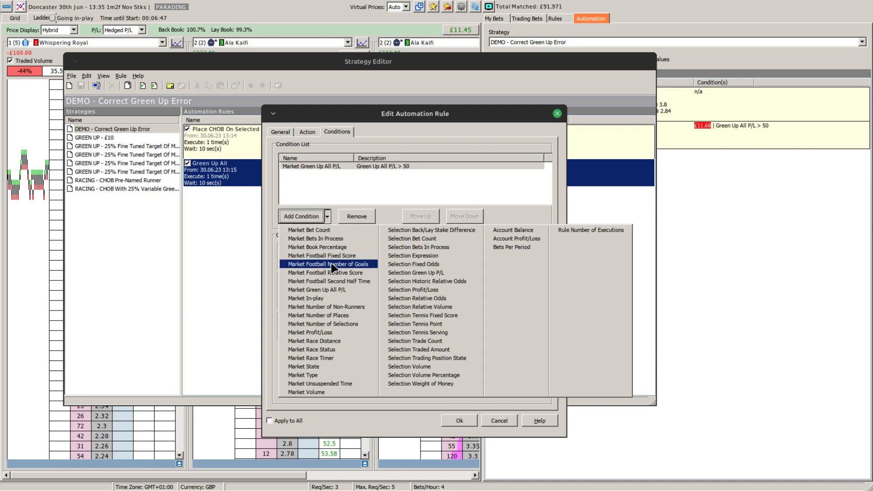
click(318, 230)
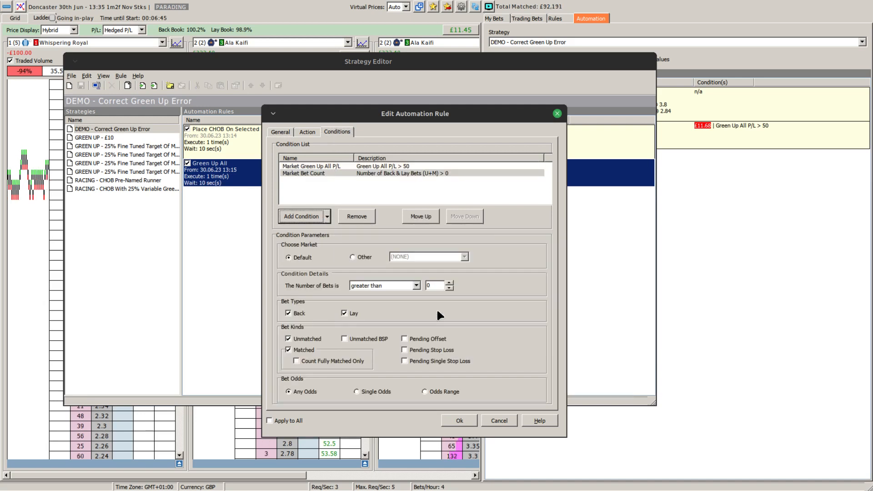
Make the bet count condition require the number of unmatched lay bets only to equal 0, and confirm the rule
click(298, 311)
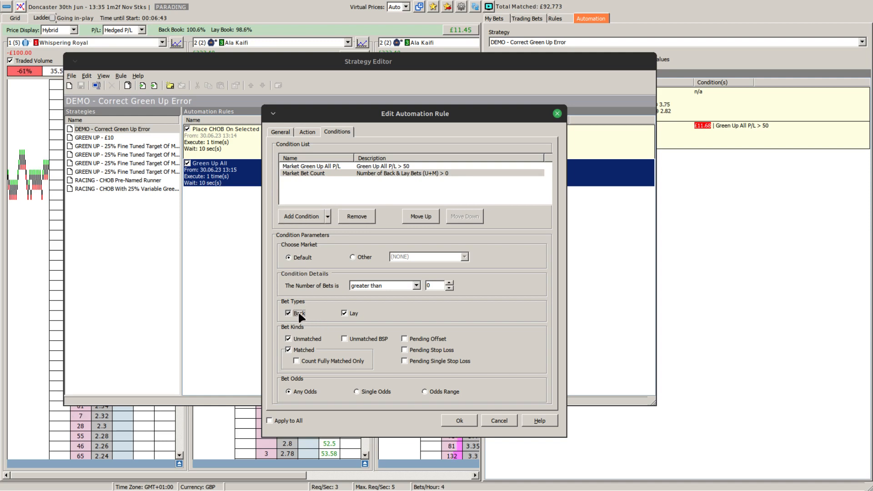
click(296, 349)
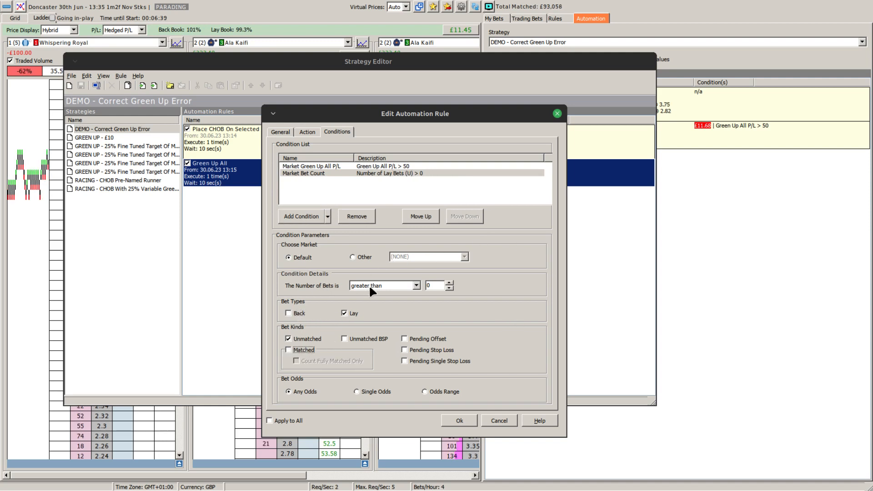
click(389, 285)
click(377, 308)
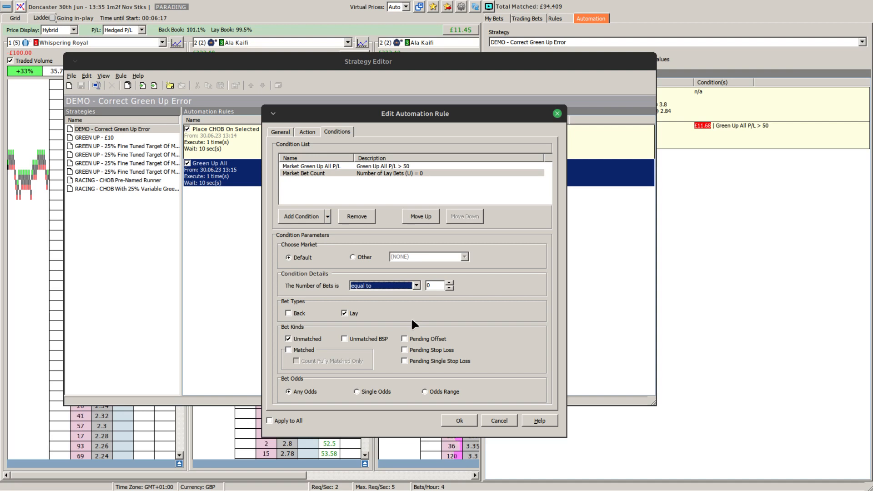
click(458, 420)
click(372, 274)
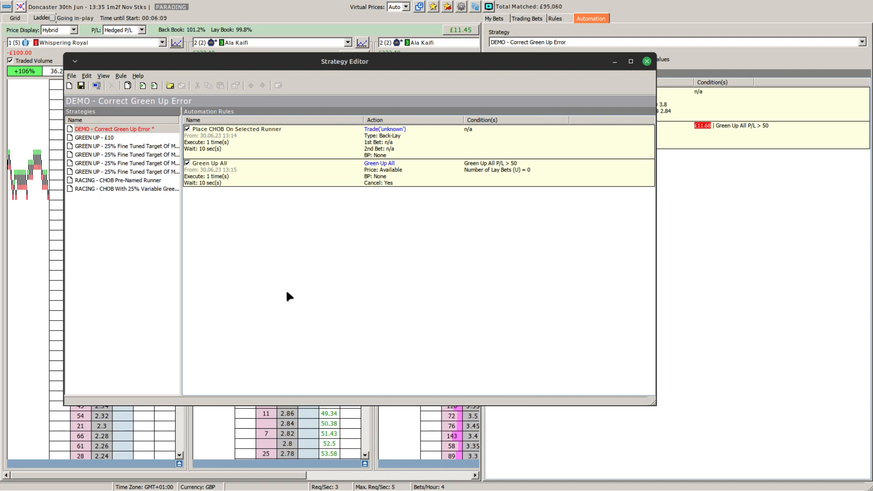
Reopen the Green Up All rule for editing and add a second Market Bet Count condition
right_click(282, 174)
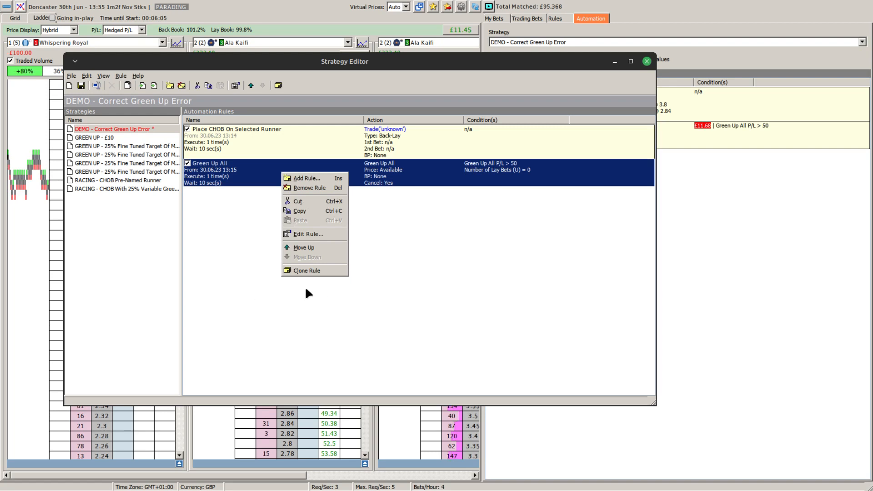
click(319, 234)
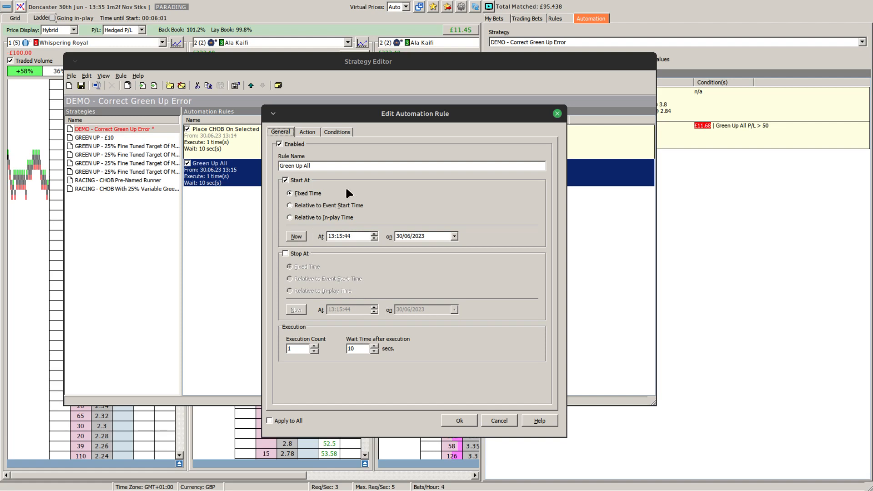
click(331, 132)
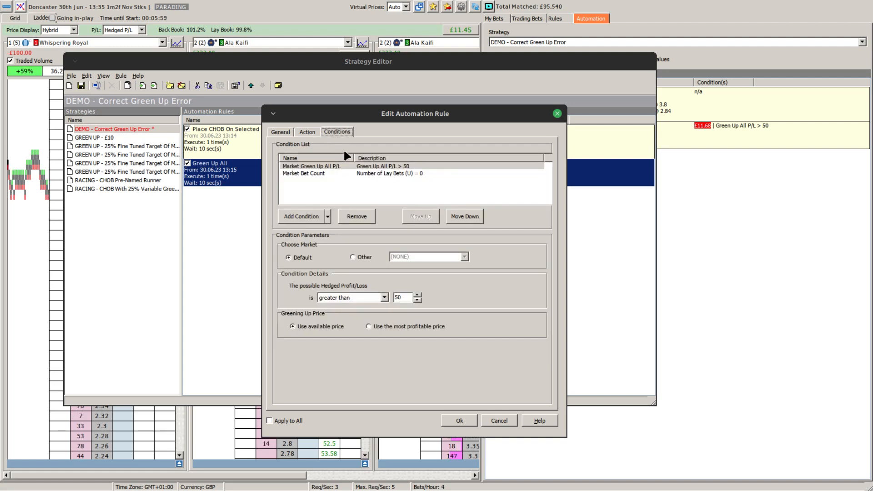
click(326, 212)
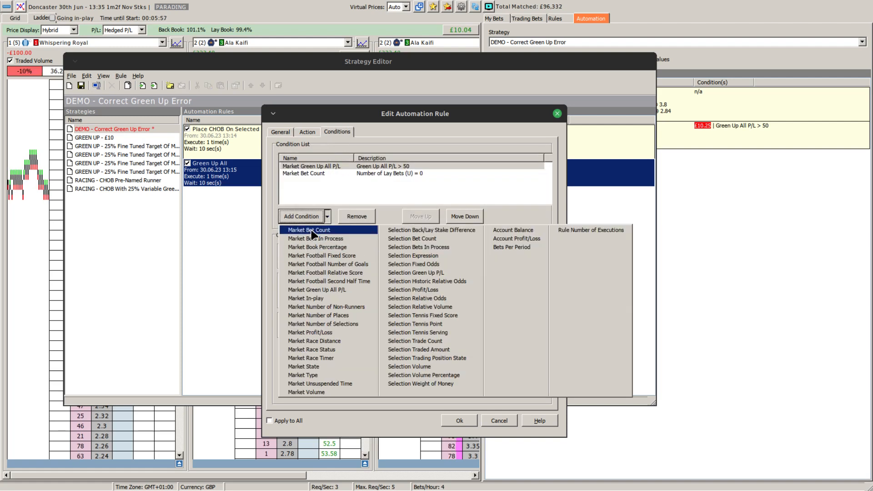
click(312, 231)
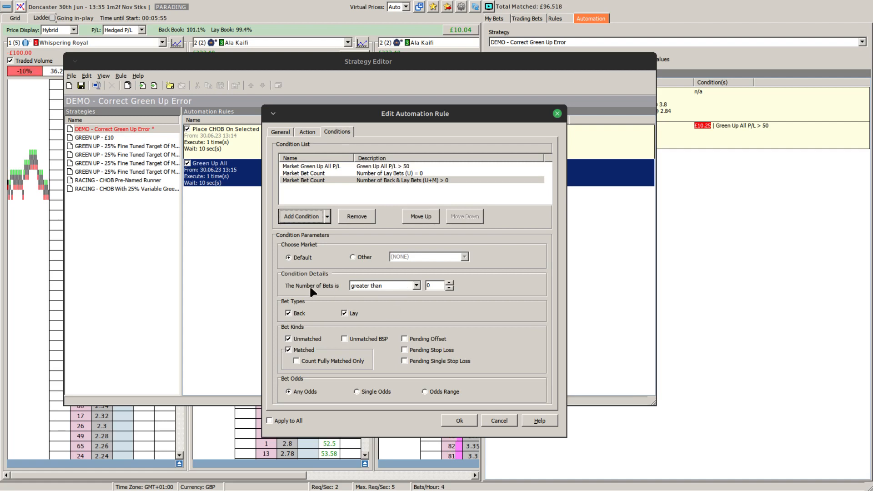
Set the second bet count condition to exactly 1 unmatched lay bet at single fixed odds of 1.01, and confirm the rule
click(417, 285)
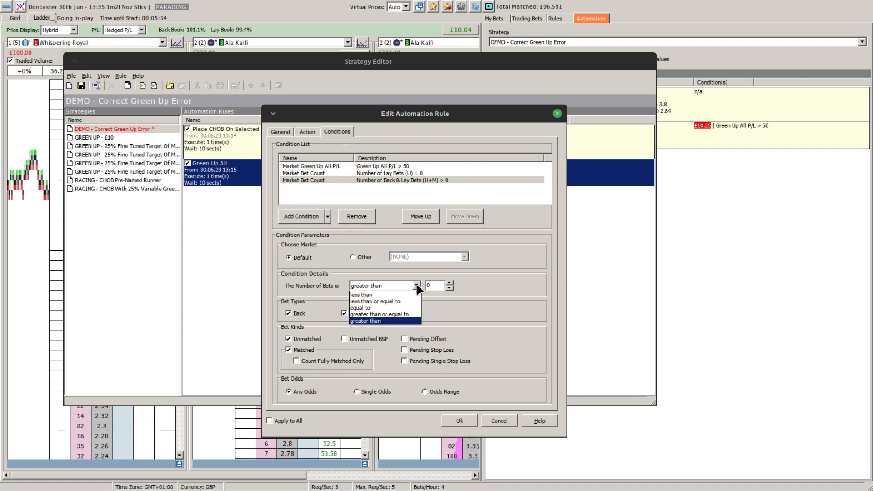
click(361, 308)
click(449, 283)
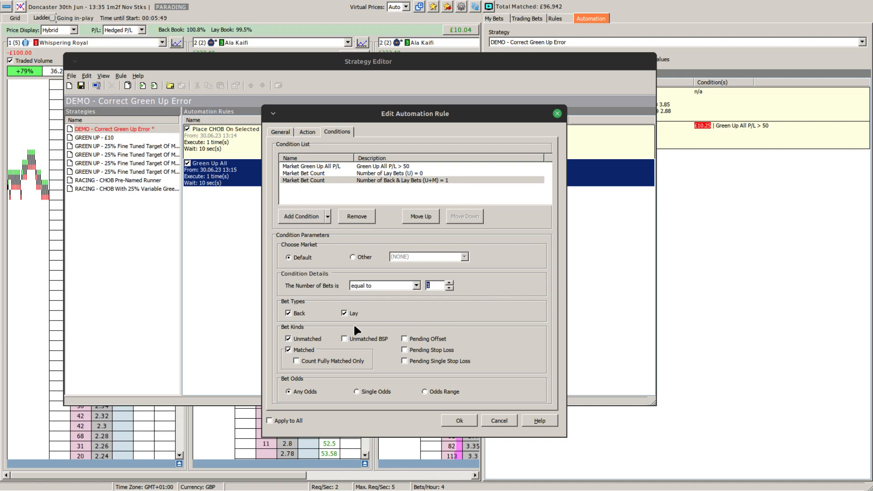
click(288, 313)
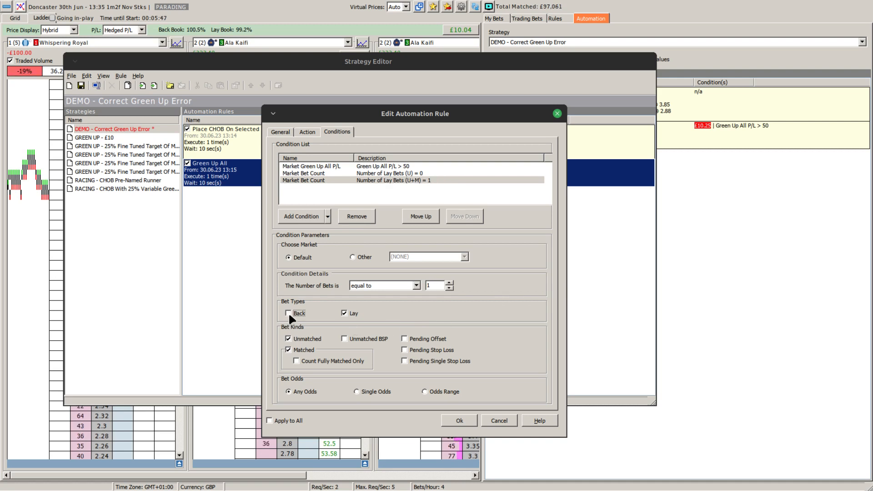
click(289, 349)
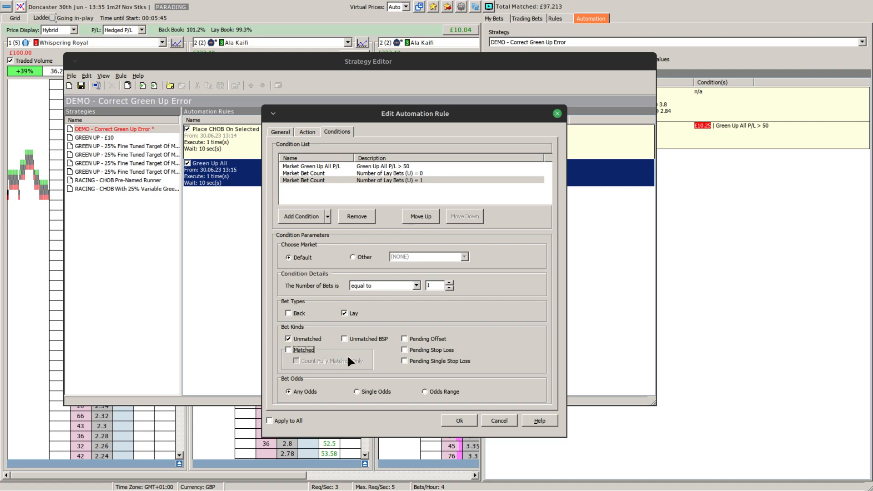
click(375, 392)
scroll(542, 344, down, 2)
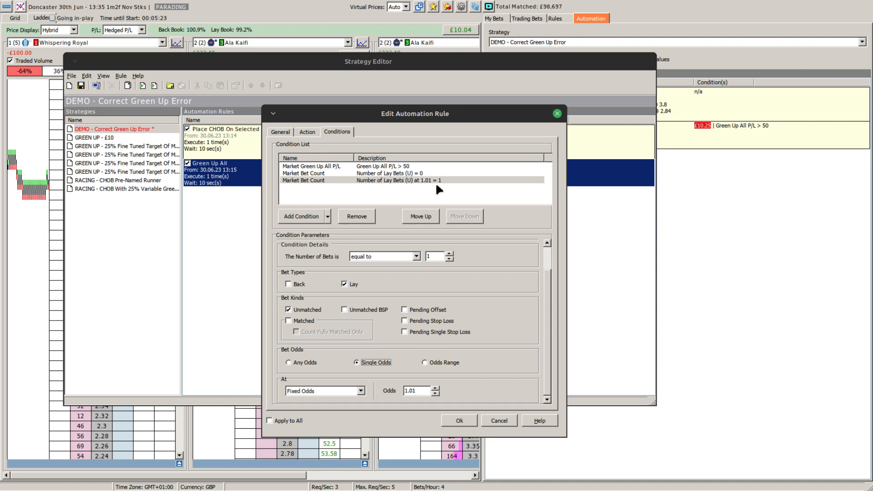
click(455, 422)
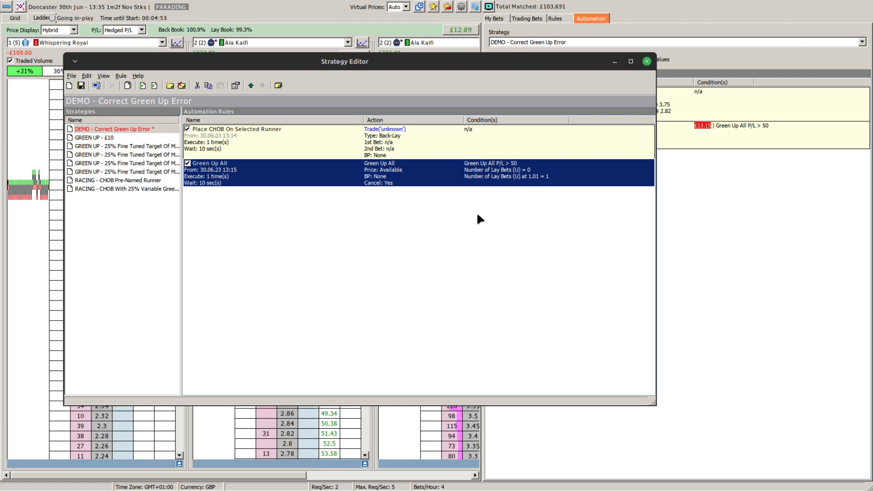
Restrict the Green Up All rule's zero lay bets condition to an odds range from 1.02 to 1000, and confirm the rule
right_click(427, 174)
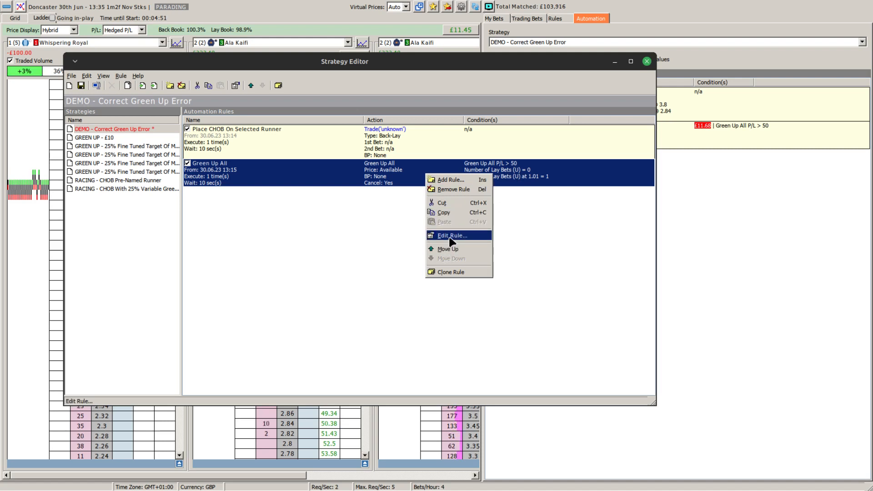
click(355, 238)
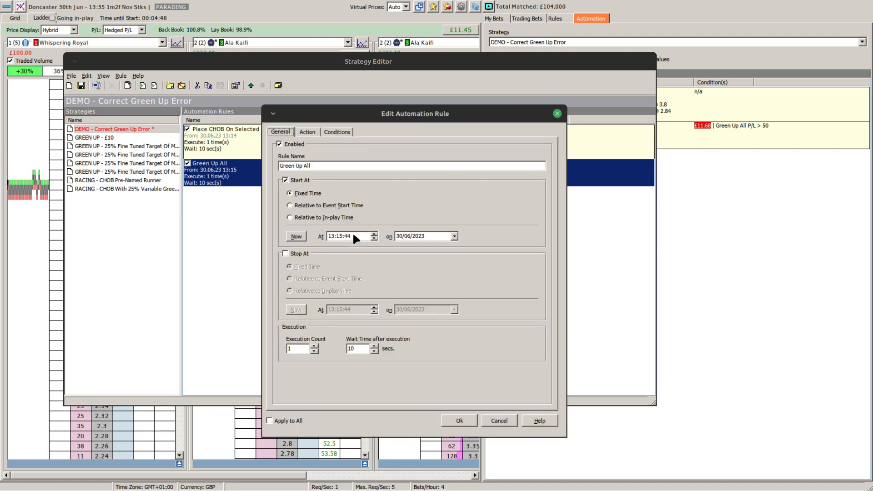
click(333, 132)
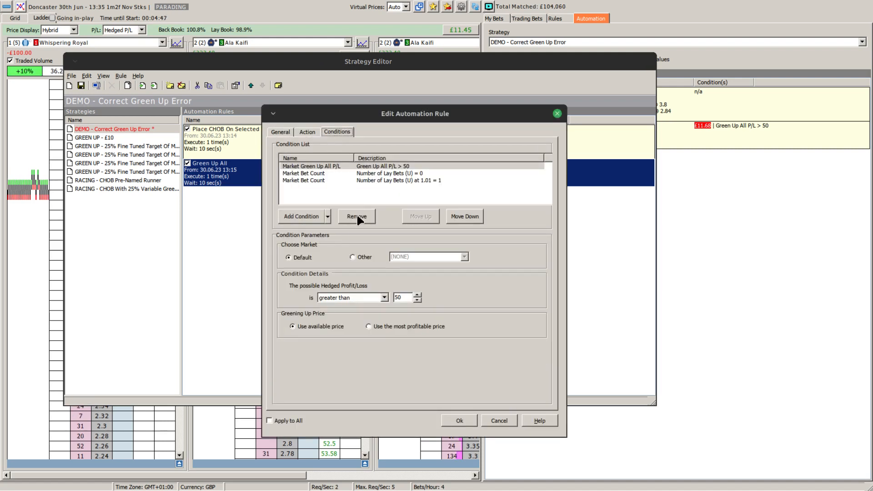
click(374, 173)
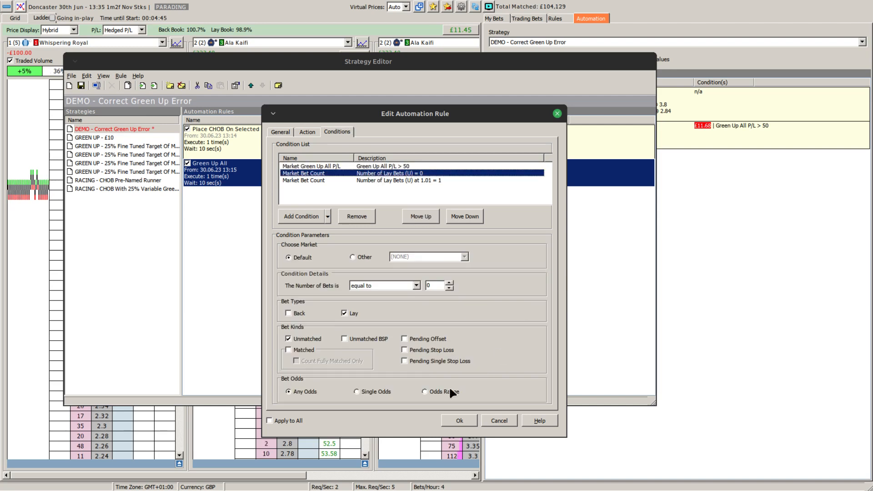
click(425, 391)
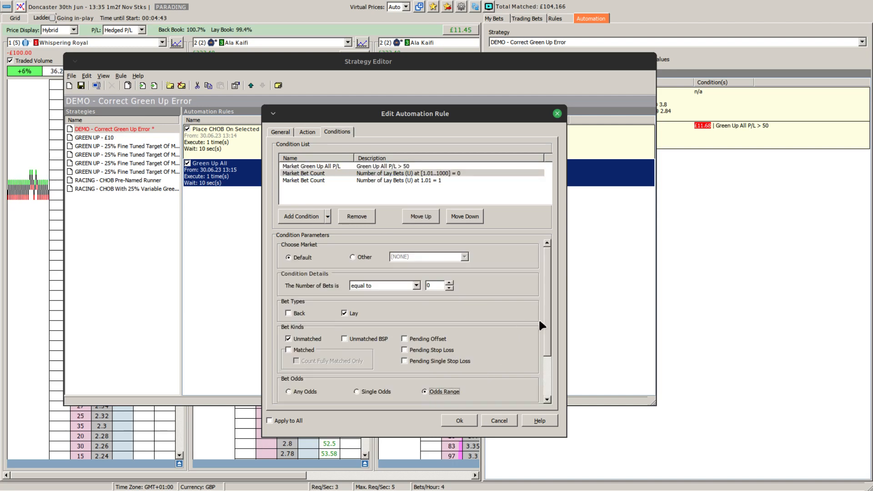
scroll(548, 324, down, 3)
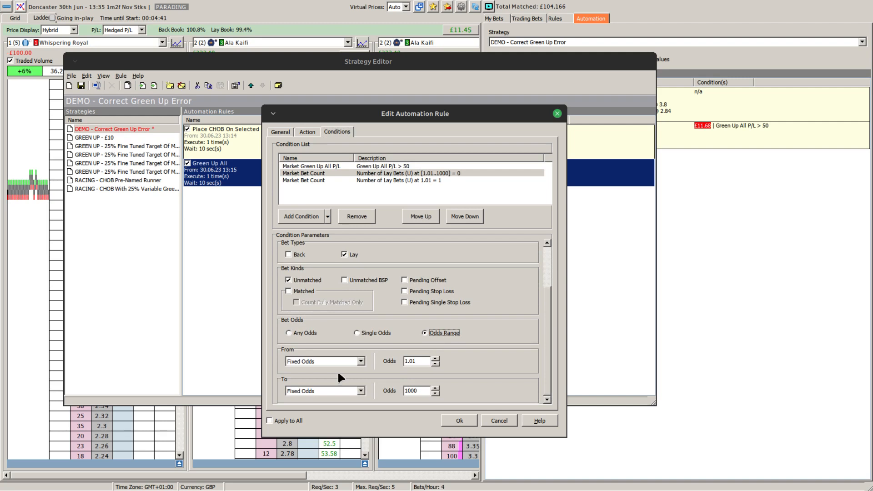
click(435, 358)
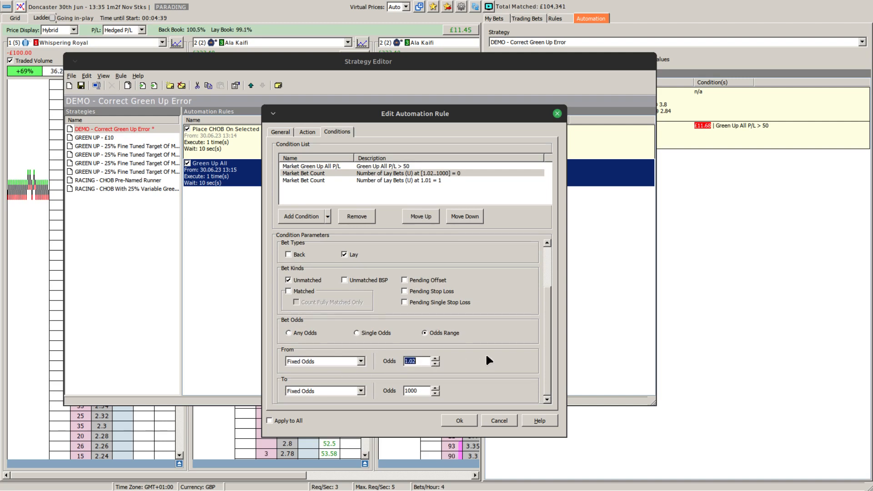
click(463, 417)
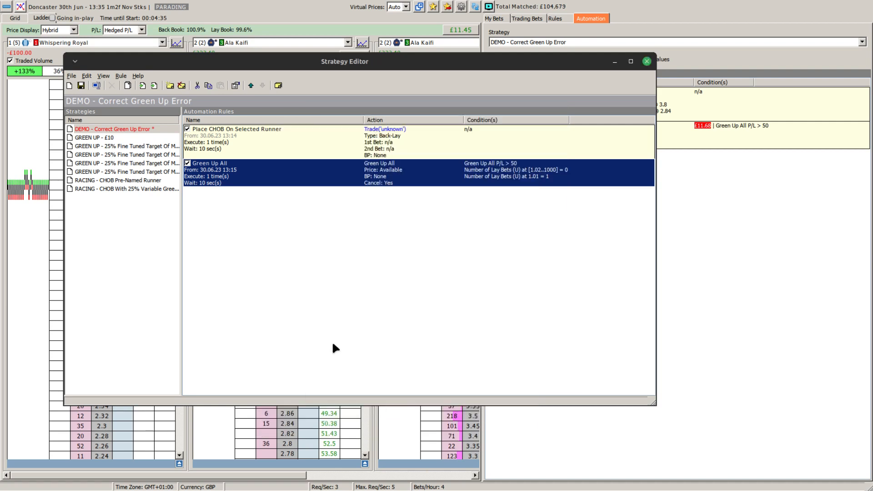
Save the DEMO - Correct Green Up Error strategy and close the Strategy Editor
click(385, 291)
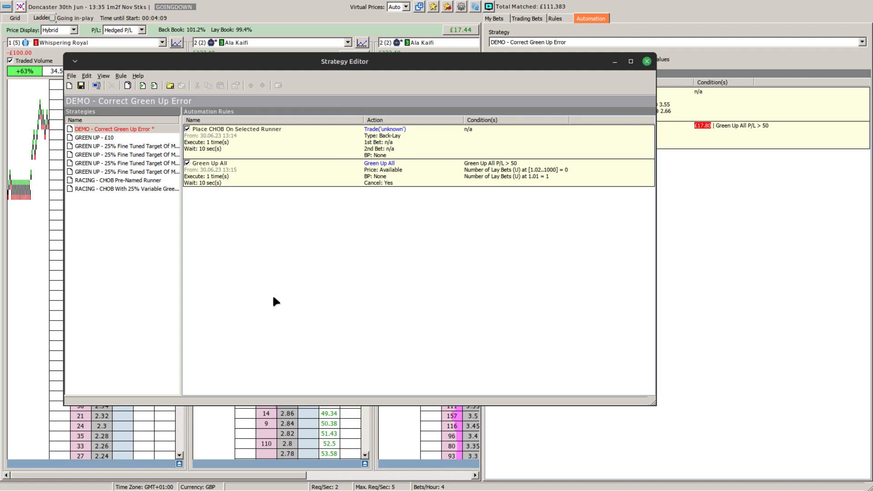
click(81, 86)
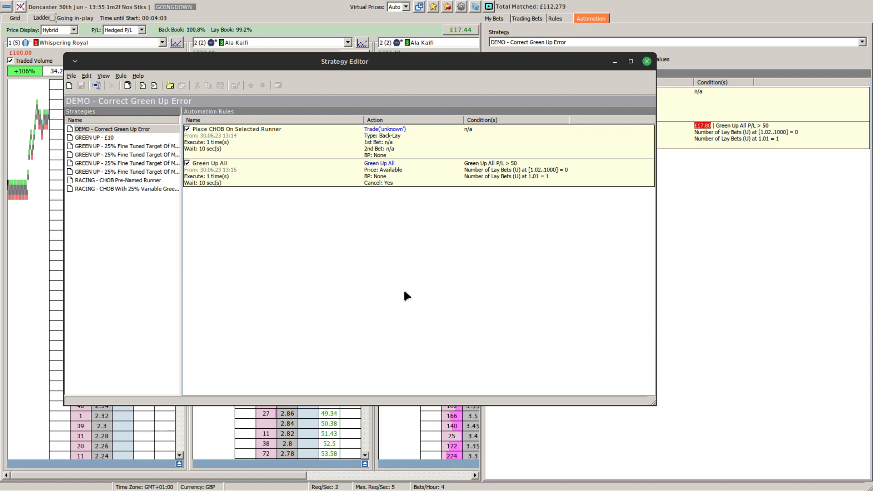
click(646, 61)
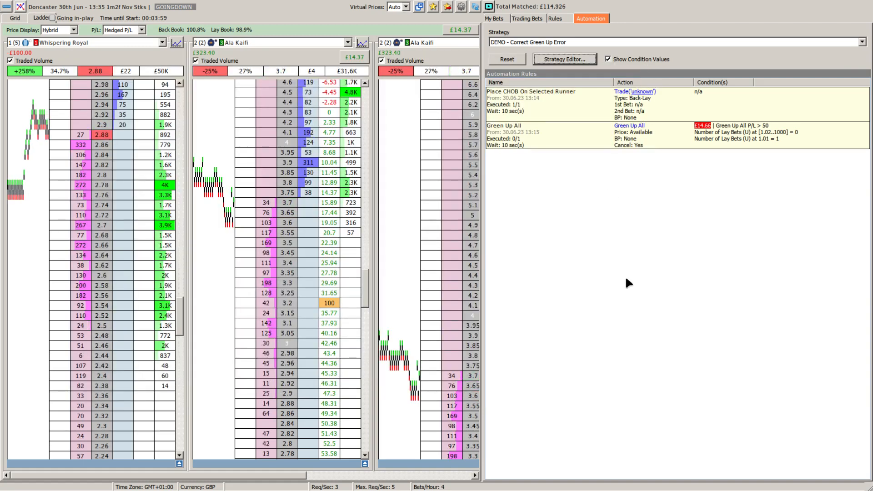